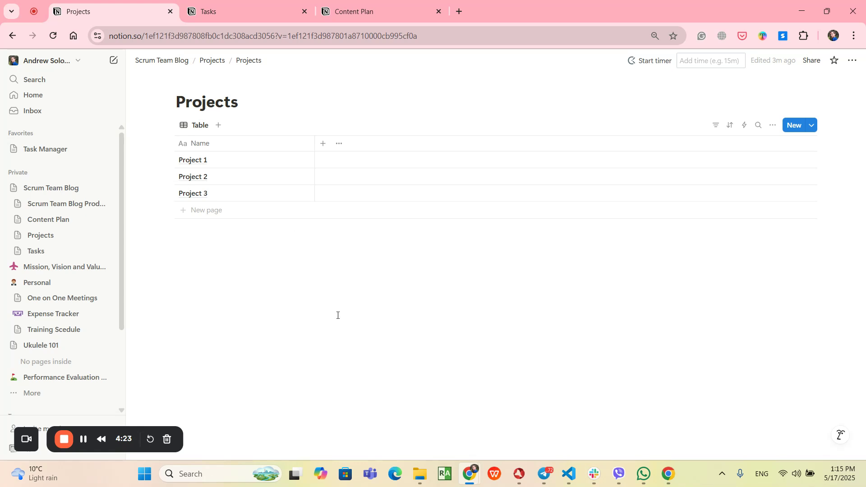
# Add a two-way Projects relation property to the Tasks database, linked to the Projects database, and check the related column in Projects.
pyautogui.click(244, 14)
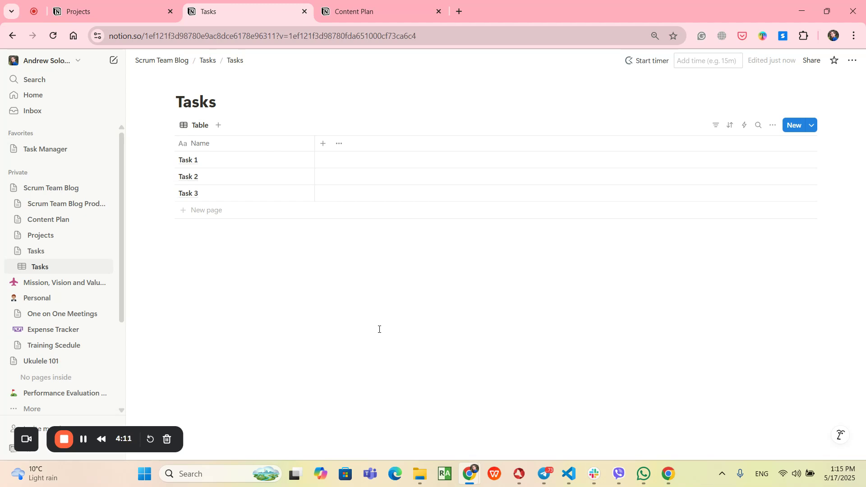
pyautogui.click(322, 149)
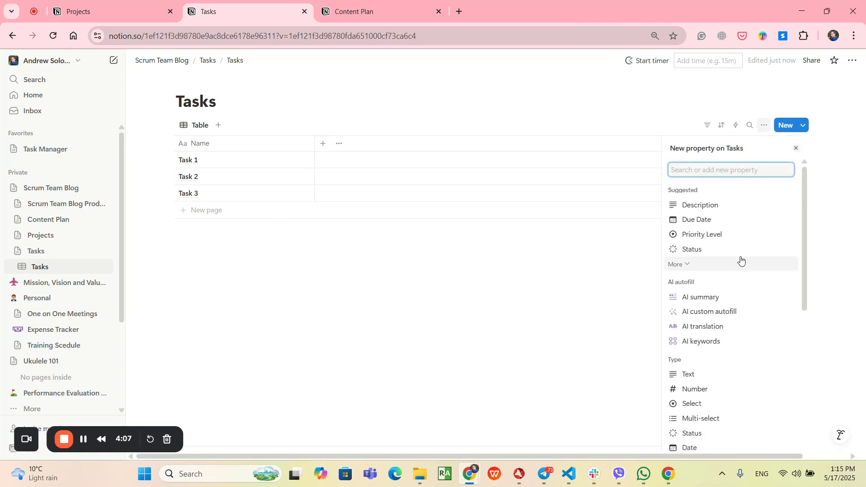
pyautogui.scroll(-1, 748, 267)
pyautogui.scroll(-1, 747, 267)
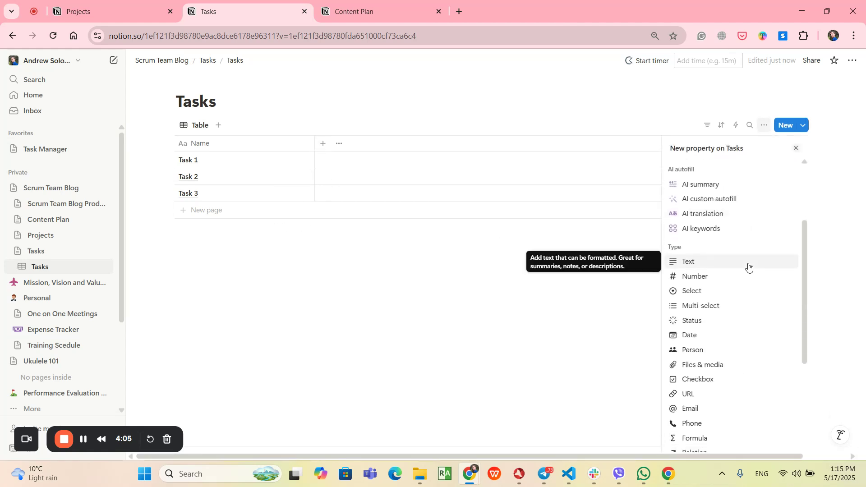
pyautogui.scroll(-2, 749, 267)
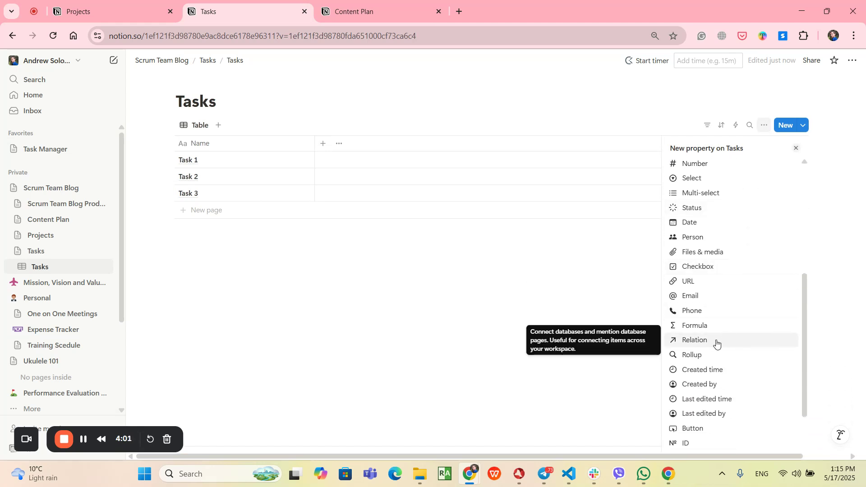
pyautogui.click(728, 345)
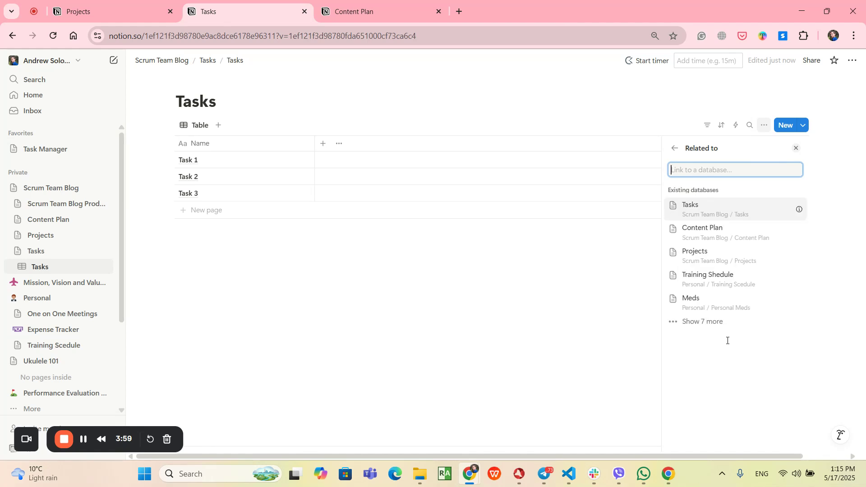
pyautogui.click(767, 258)
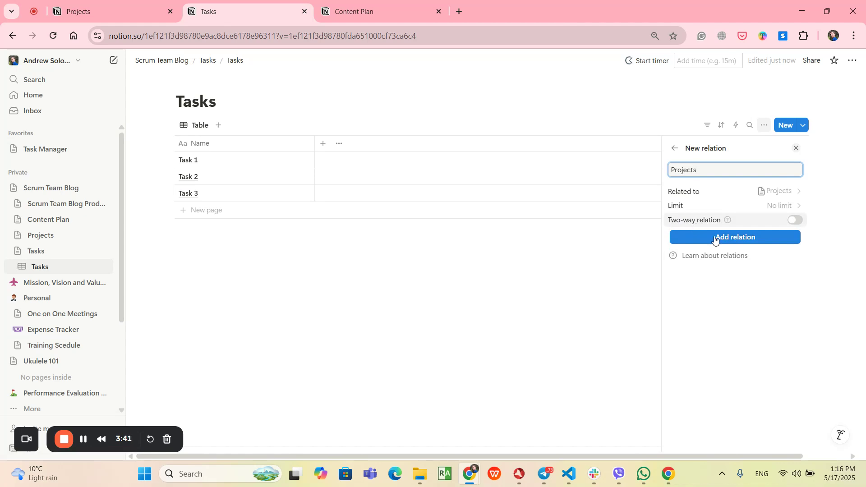
pyautogui.click(799, 221)
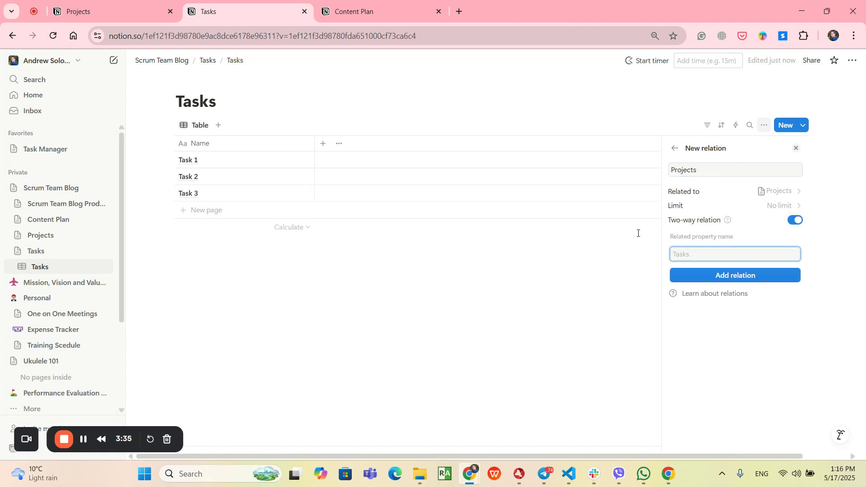
pyautogui.click(746, 276)
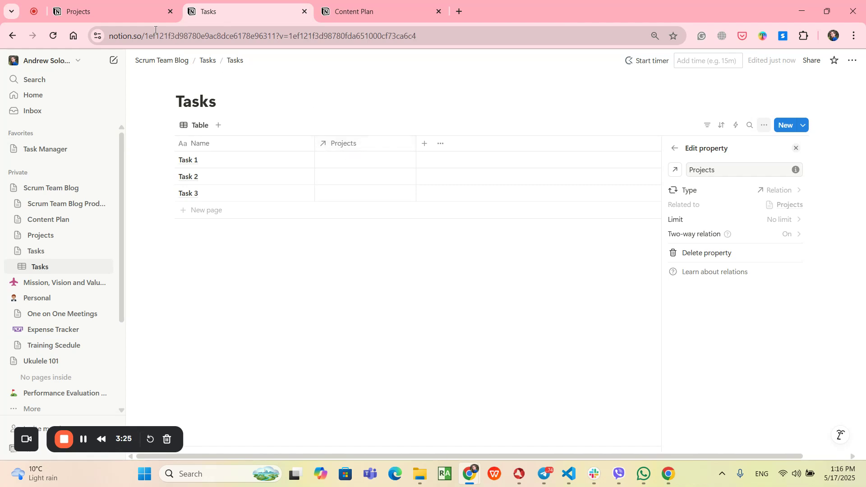
pyautogui.click(102, 6)
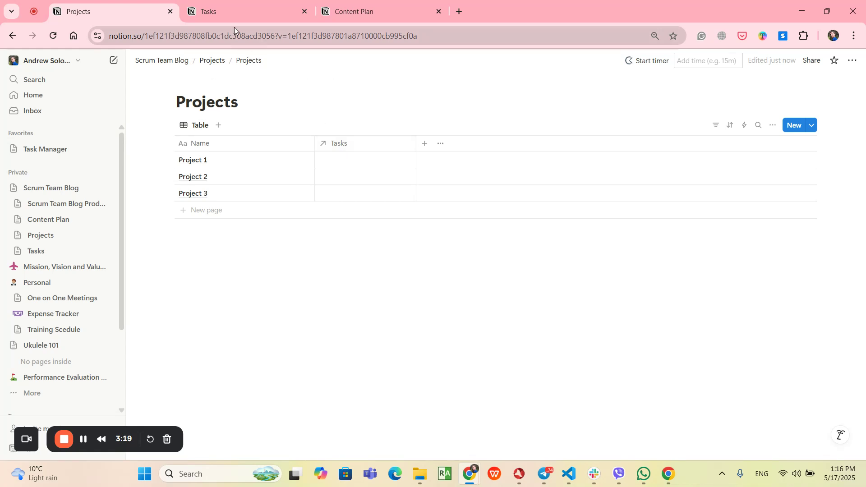
# In the Tasks database, link Task 1 to Project 1.
pyautogui.click(236, 13)
pyautogui.click(338, 162)
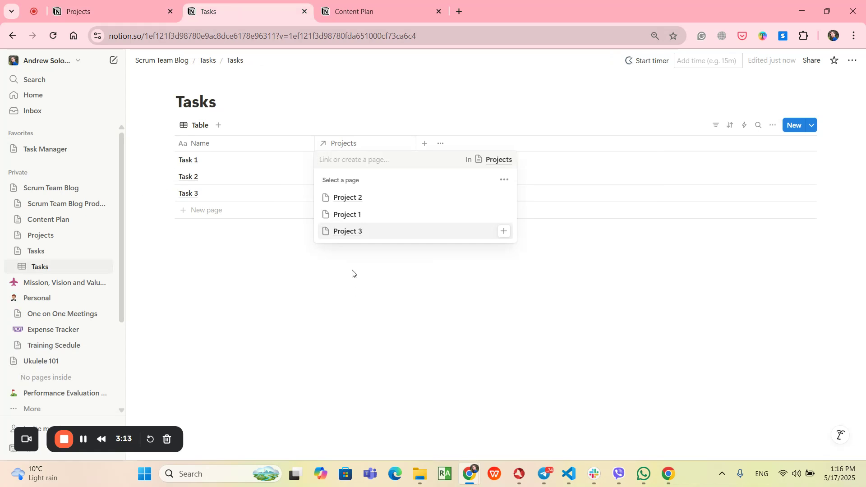
pyautogui.click(344, 215)
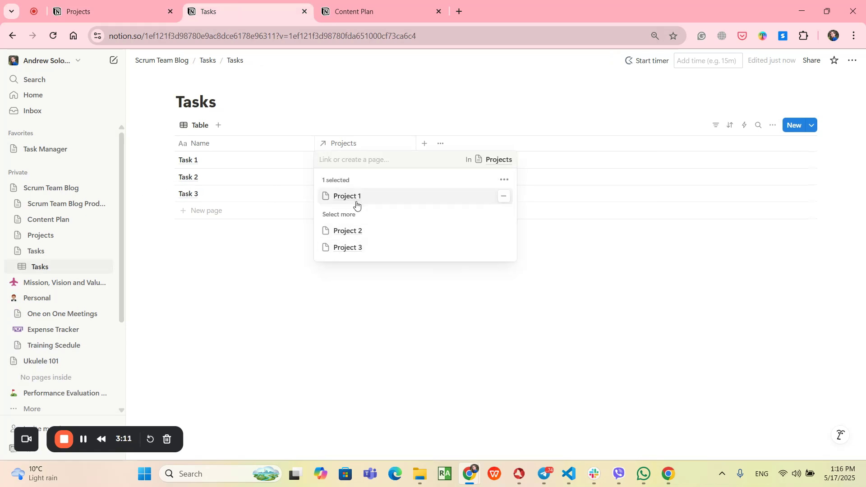
pyautogui.click(601, 305)
# Link Task 2 to both Project 1 and Project 2.
pyautogui.click(377, 177)
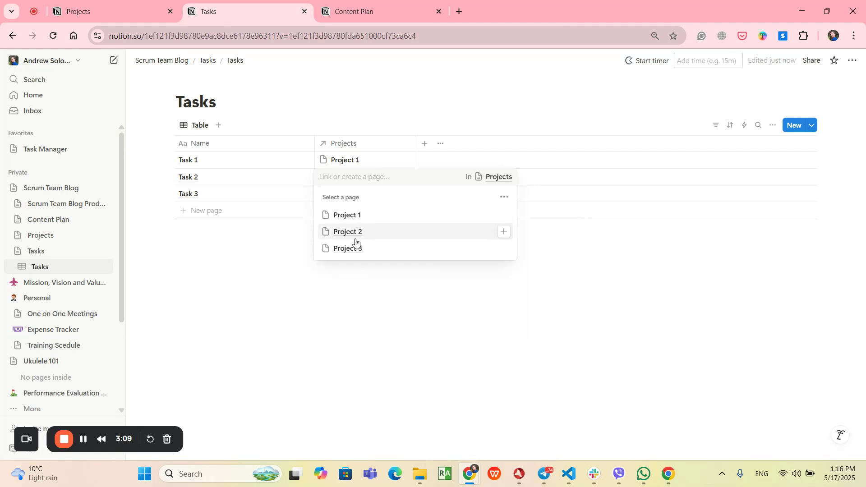
pyautogui.click(353, 214)
pyautogui.click(488, 374)
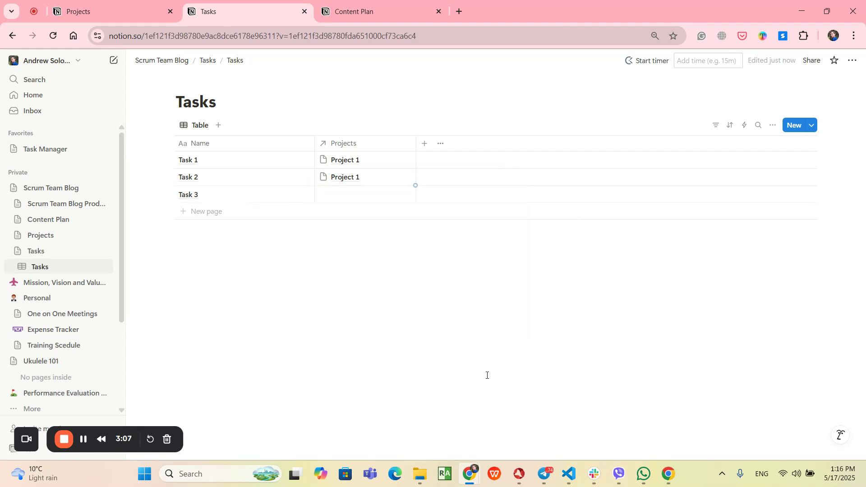
pyautogui.click(385, 181)
pyautogui.click(364, 253)
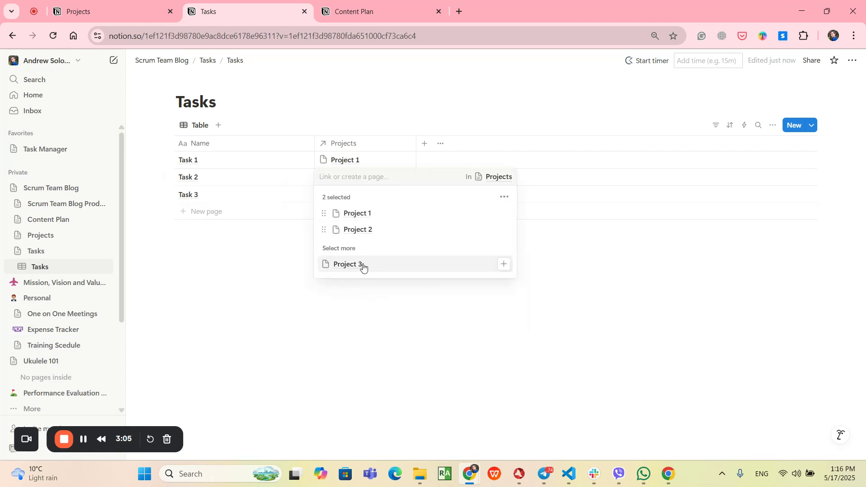
pyautogui.click(522, 313)
# Link Task 3 to Project 3, and check the linked tasks in the Projects database.
pyautogui.click(358, 196)
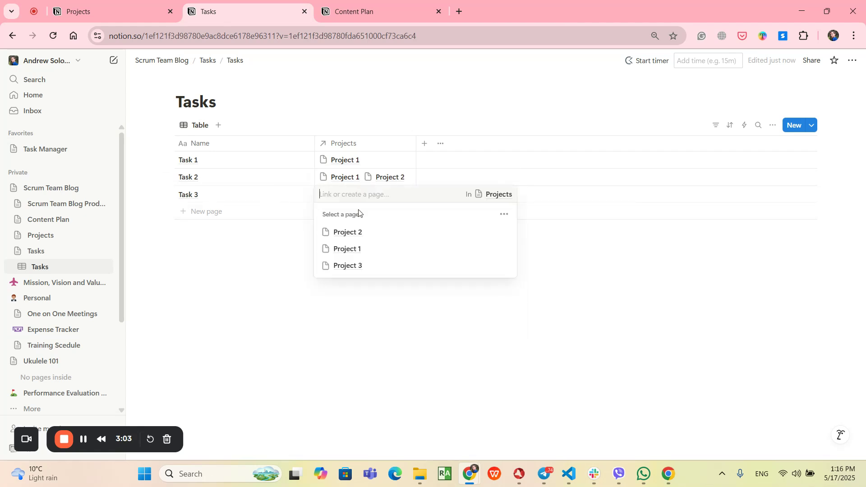
pyautogui.click(359, 265)
pyautogui.click(414, 363)
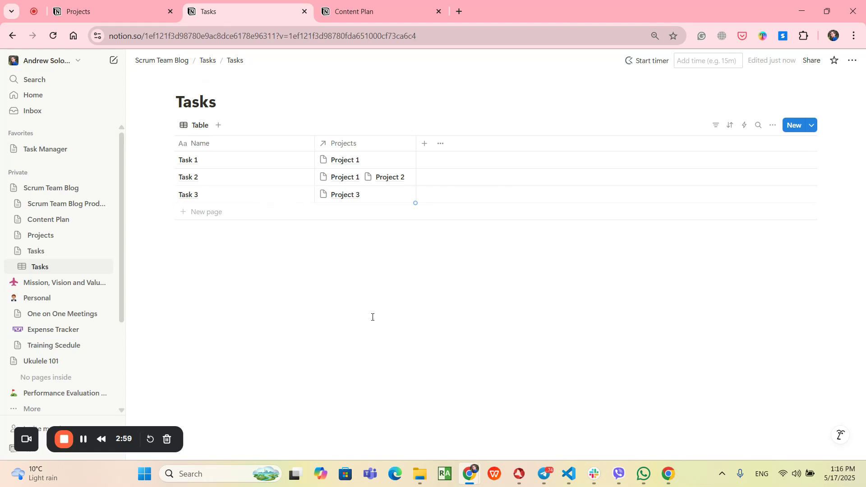
pyautogui.click(116, 10)
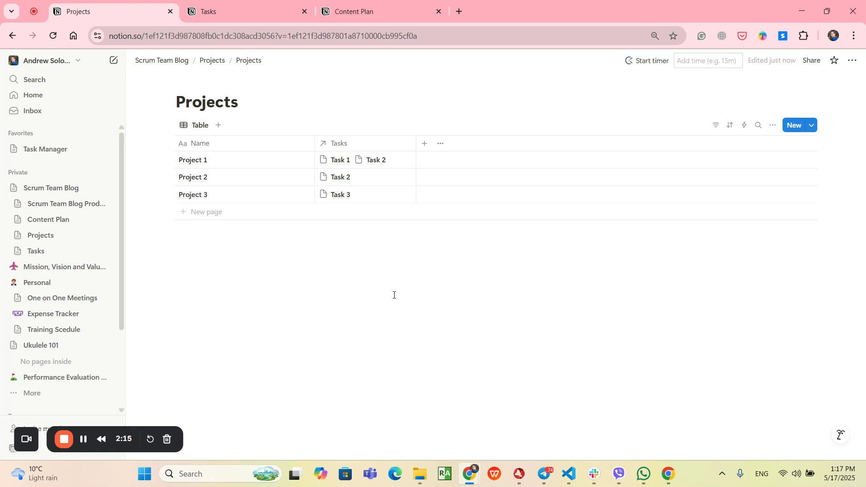
# Insert a linked view of the Content Plan database at the end of the Content Plan page.
pyautogui.click(367, 14)
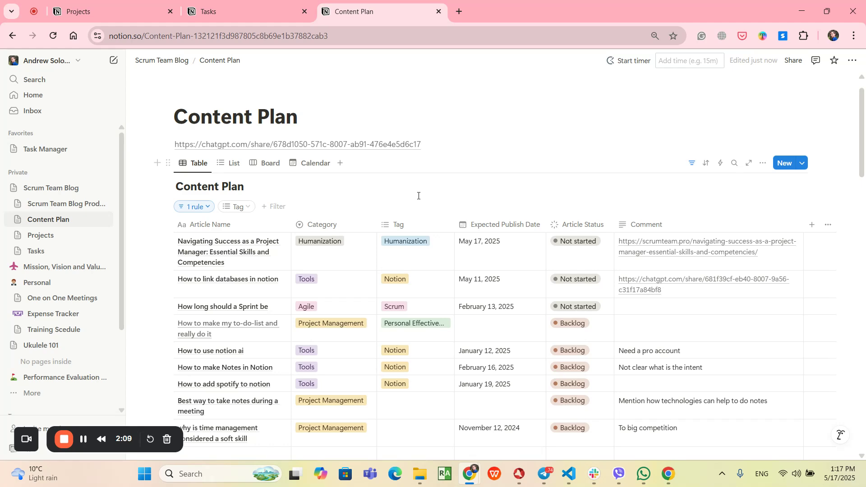
pyautogui.scroll(-6, 418, 197)
pyautogui.scroll(5, 419, 255)
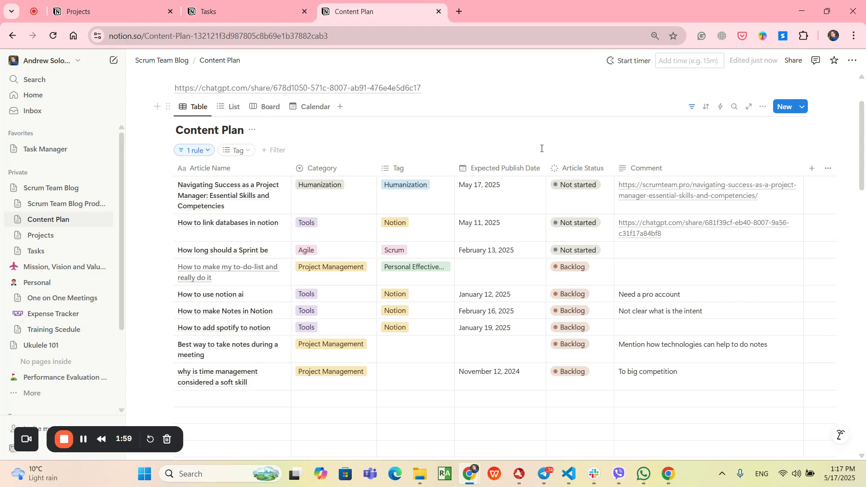
pyautogui.scroll(-9, 496, 196)
pyautogui.scroll(-10, 493, 197)
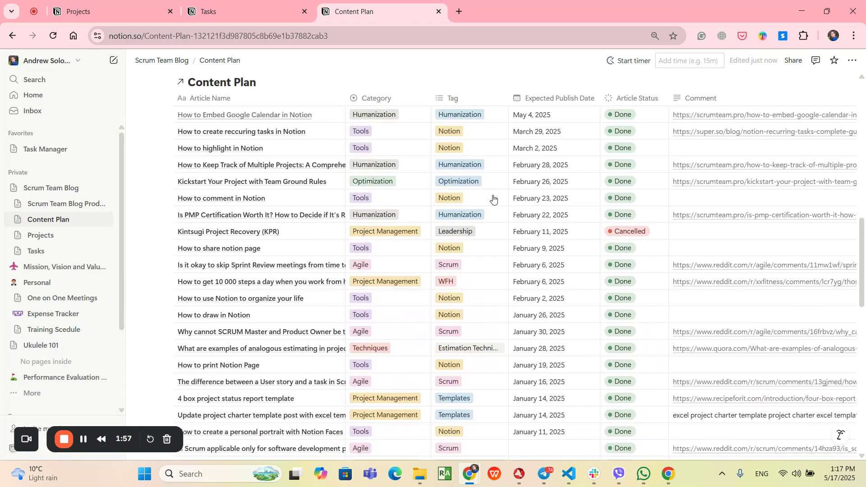
pyautogui.scroll(-5, 493, 199)
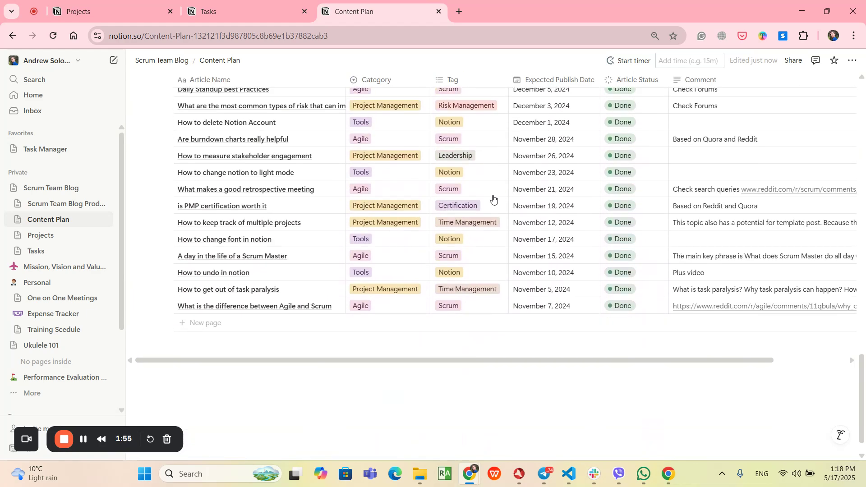
pyautogui.click(286, 357)
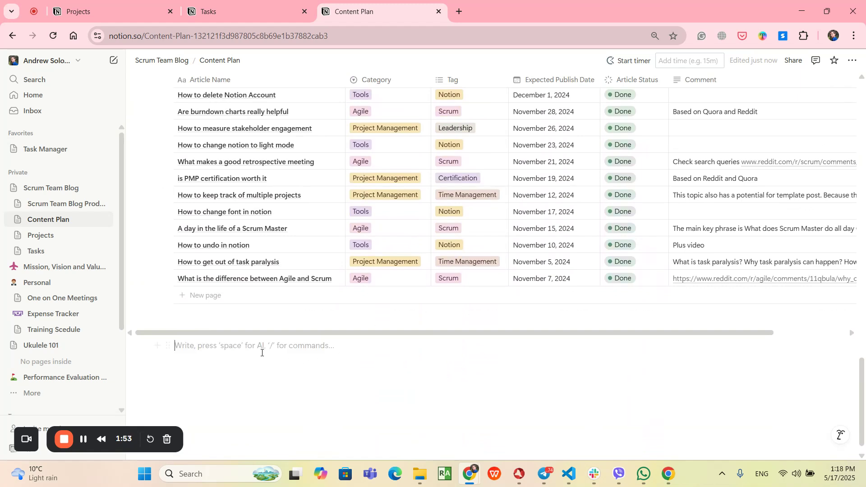
pyautogui.write('/')
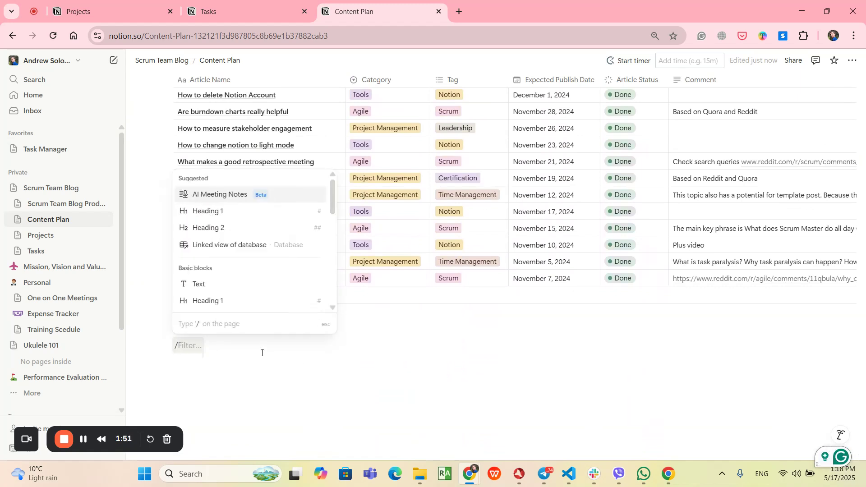
pyautogui.write('lin')
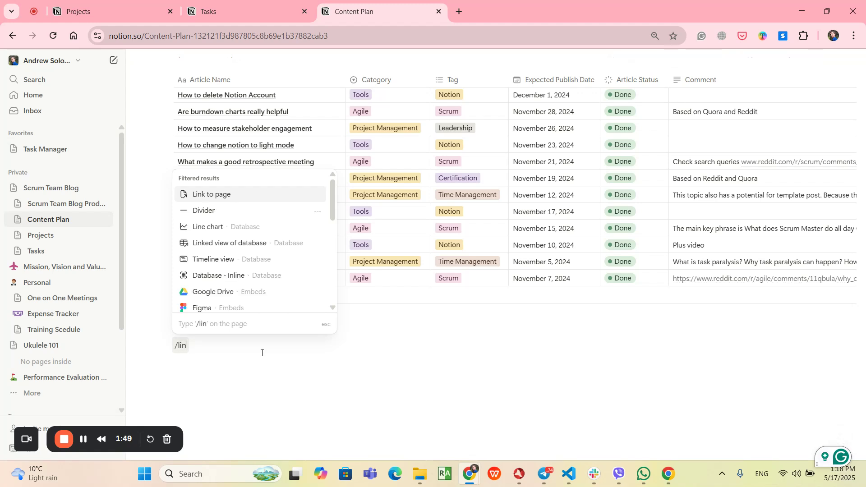
pyautogui.click(225, 243)
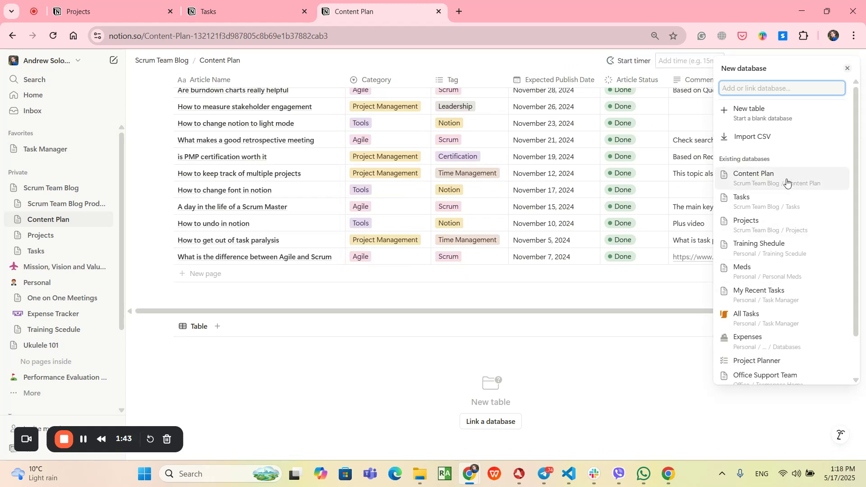
pyautogui.click(784, 182)
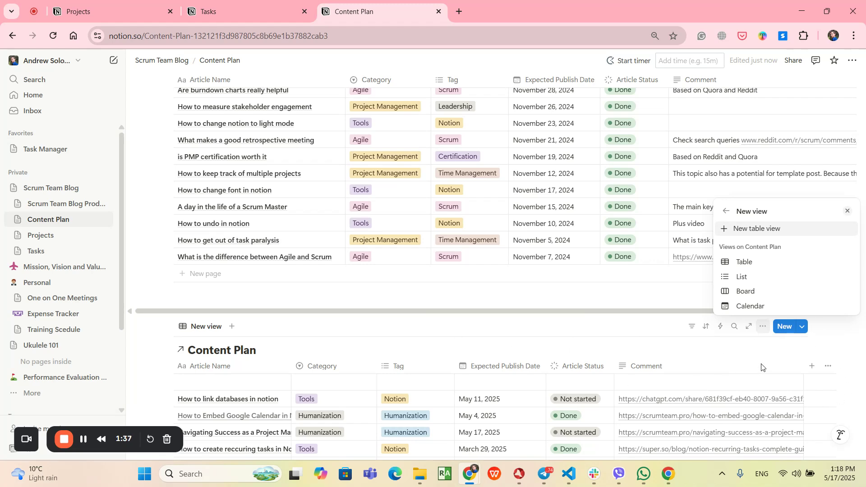
pyautogui.click(740, 362)
# Filter the new linked Content Plan view to show only articles whose Article Status is Not started.
pyautogui.scroll(-6, 424, 303)
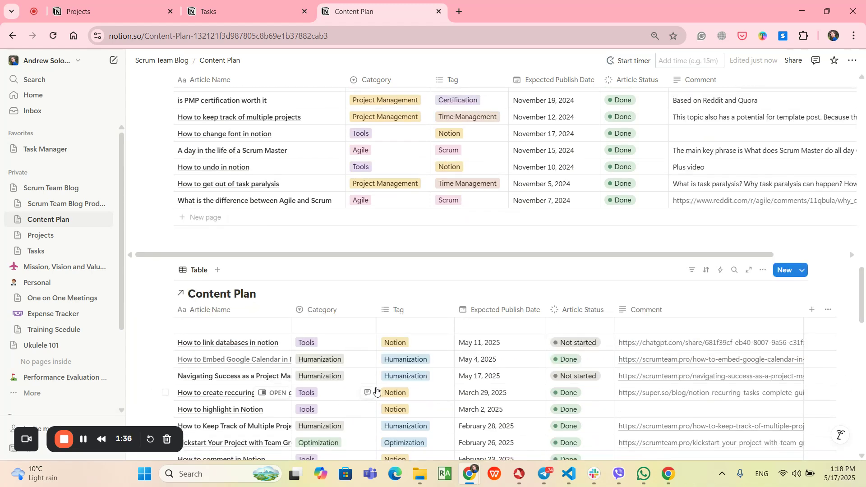
pyautogui.scroll(4, 424, 303)
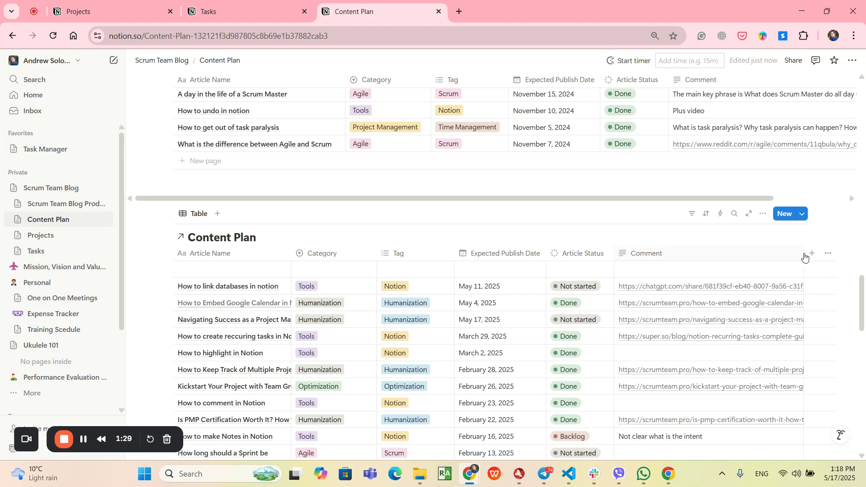
pyautogui.click(763, 214)
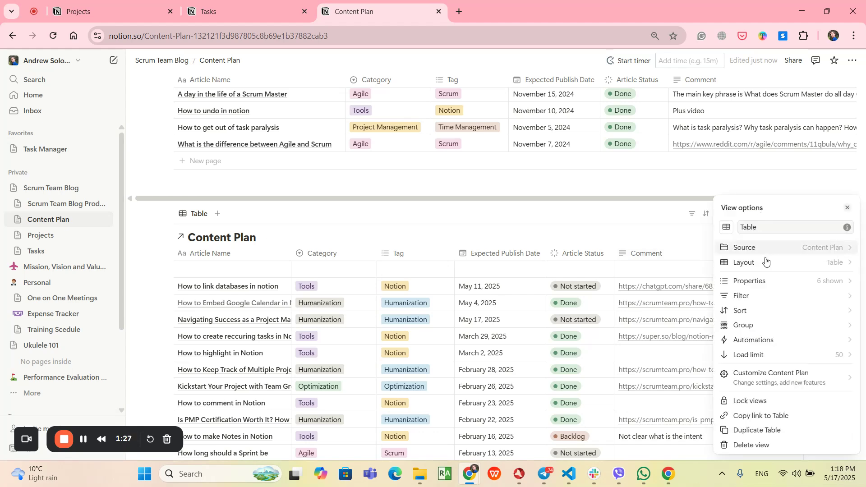
pyautogui.click(762, 301)
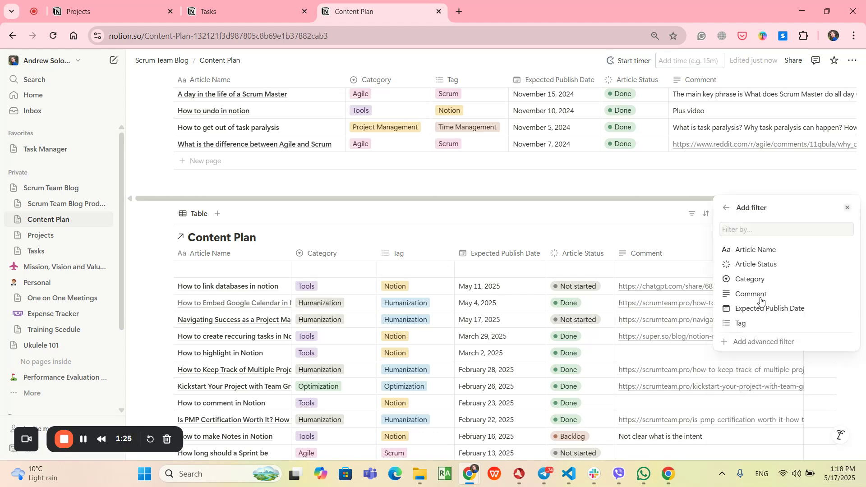
pyautogui.click(764, 293)
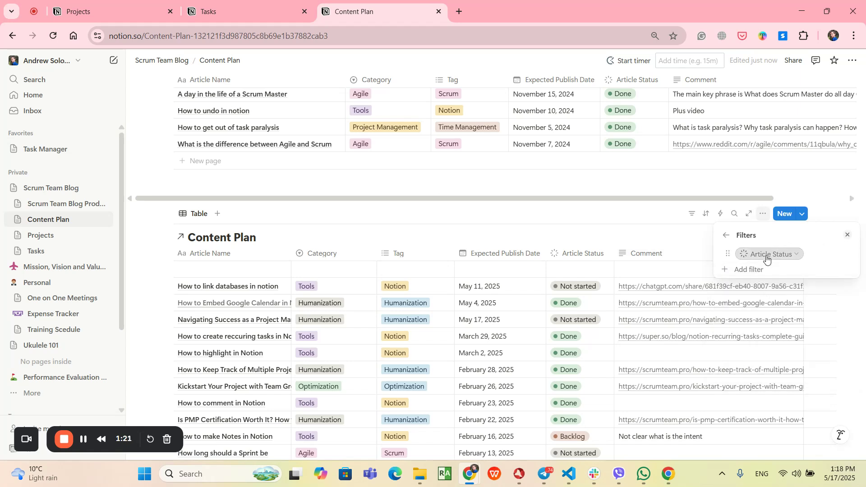
pyautogui.click(766, 257)
pyautogui.click(766, 314)
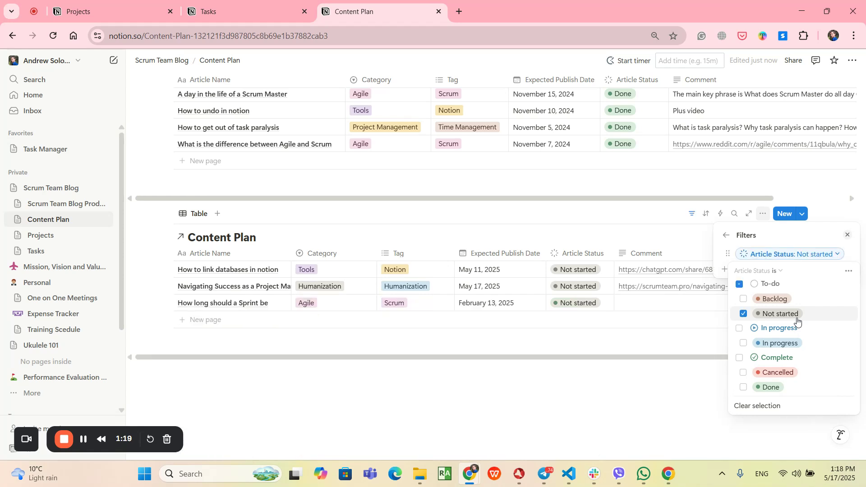
pyautogui.click(515, 408)
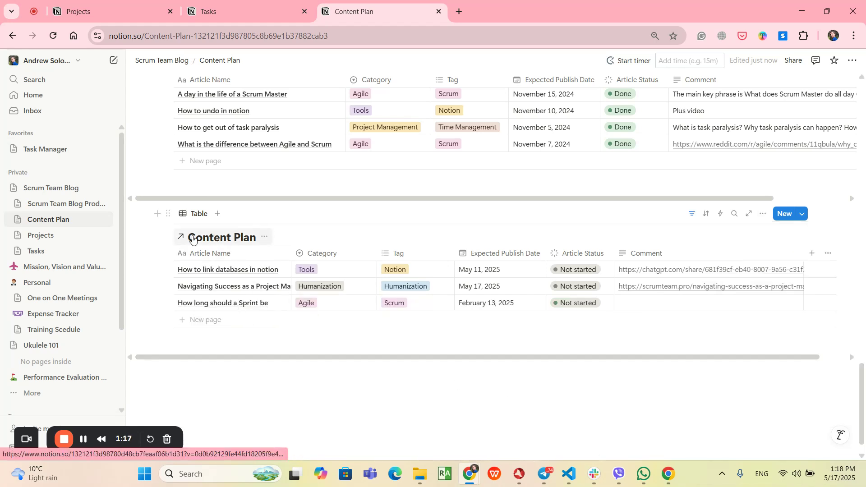
# Open the linked view's source database, return to the Content Plan page, and review its main table and Done table.
pyautogui.click(234, 237)
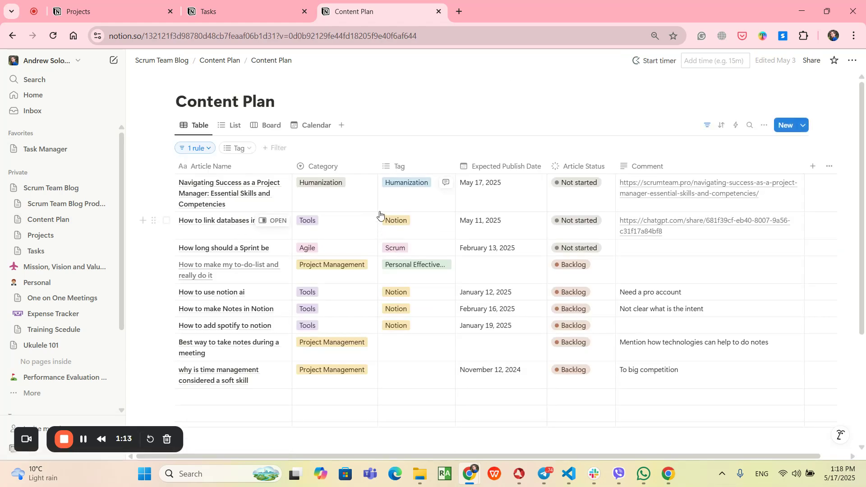
pyautogui.click(13, 36)
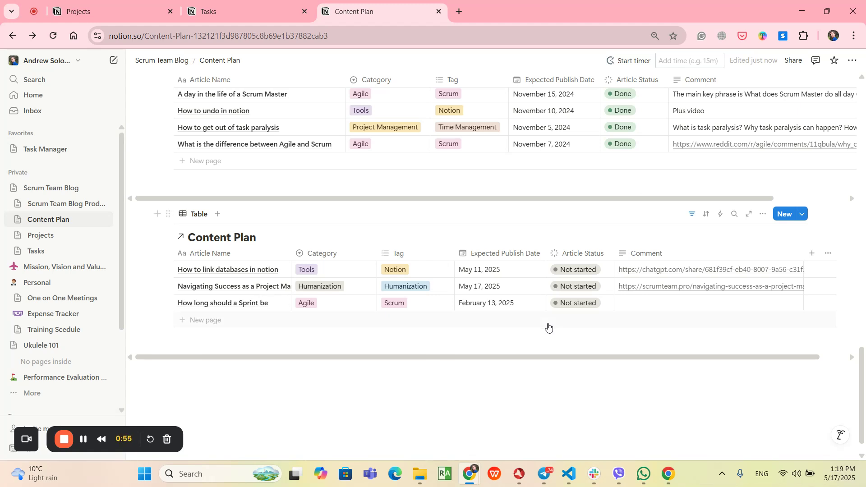
pyautogui.scroll(15, 470, 242)
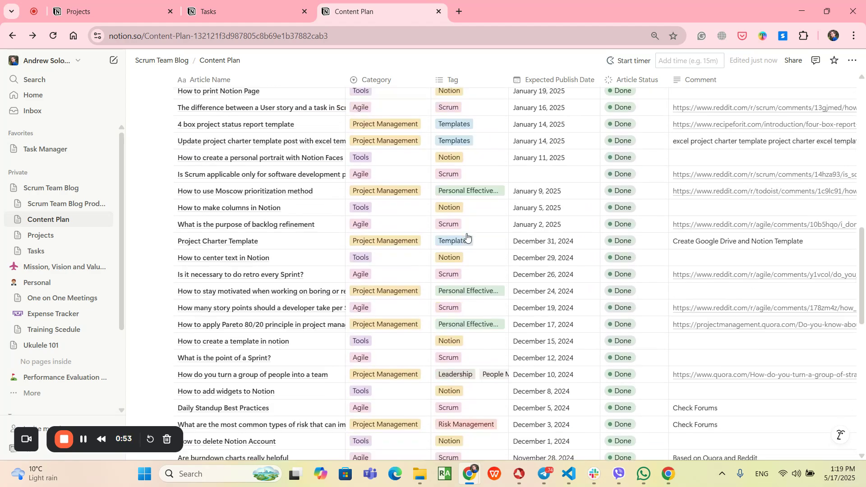
pyautogui.scroll(10, 467, 237)
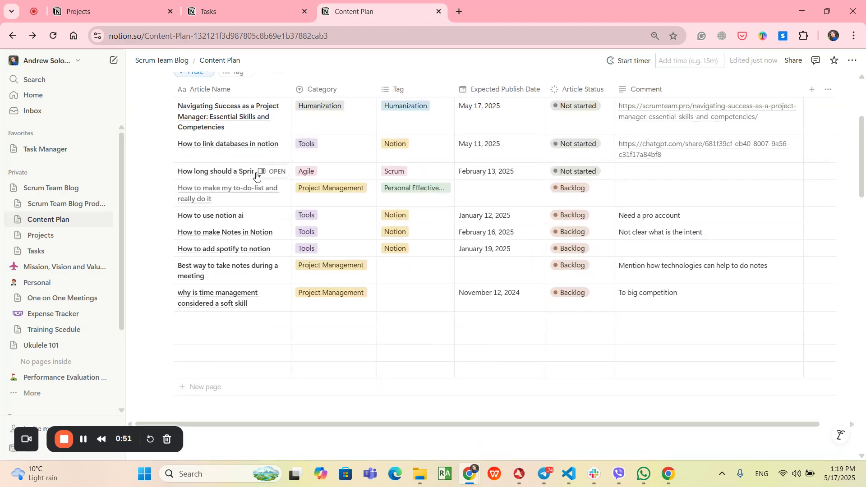
pyautogui.scroll(2, 280, 226)
pyautogui.scroll(-5, 282, 226)
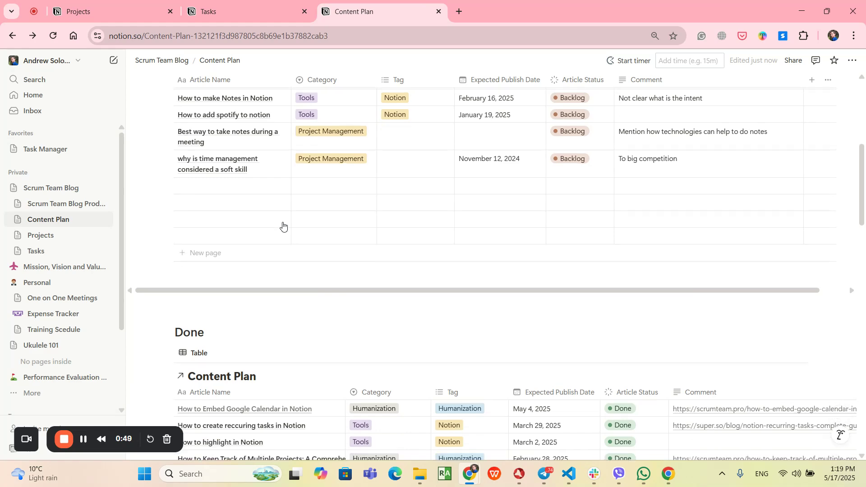
pyautogui.scroll(-5, 283, 226)
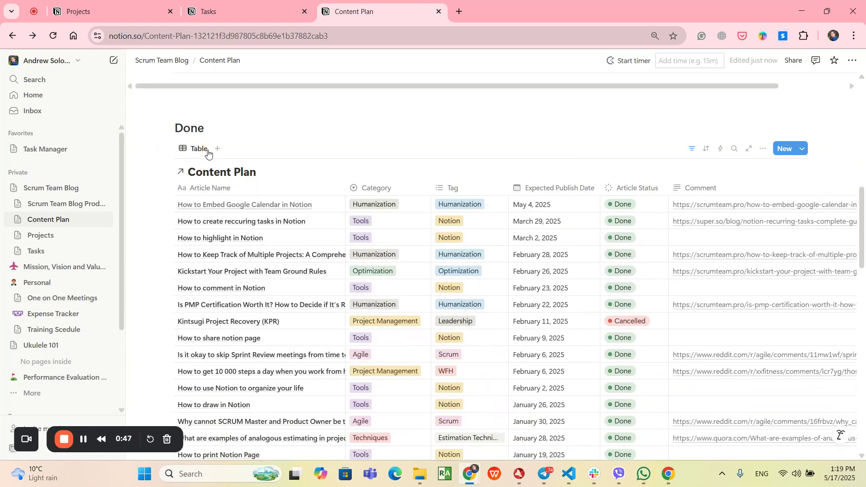